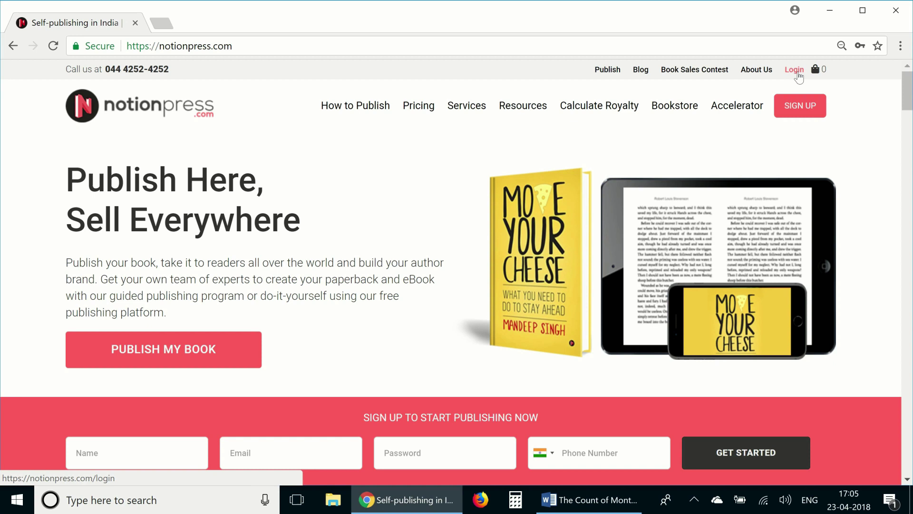
Log in with the author's e-mail and password, then scroll to The Count of Monte Cristo's Interior Design step
{"action": "left_click", "coordinate": [793, 71]}
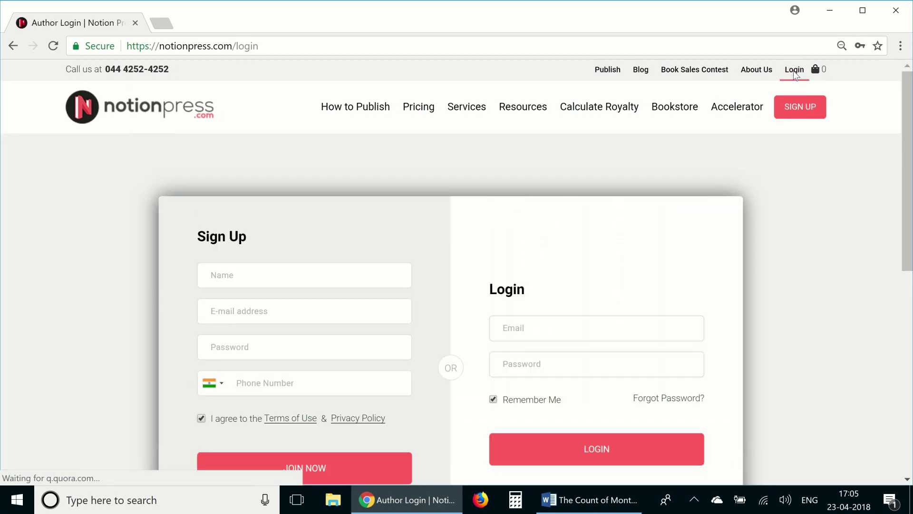
{"action": "left_click", "coordinate": [551, 322]}
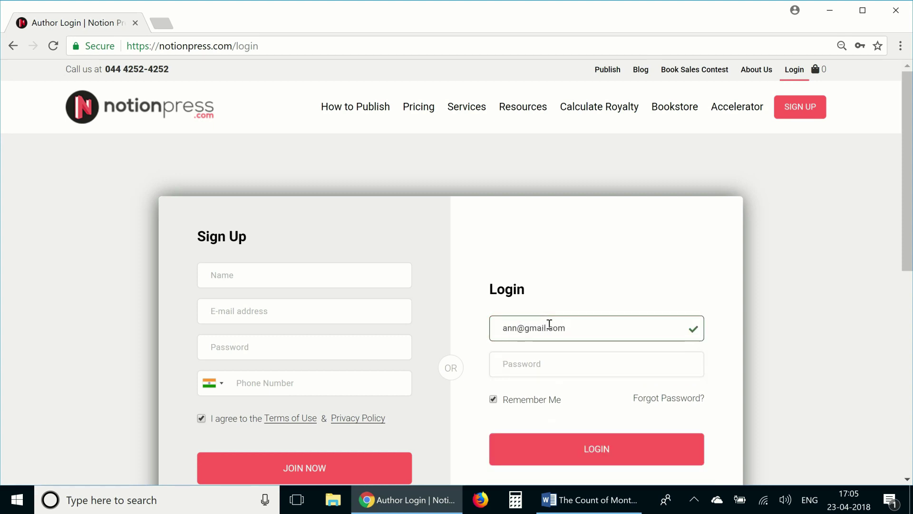
{"action": "type", "text": "*********"}
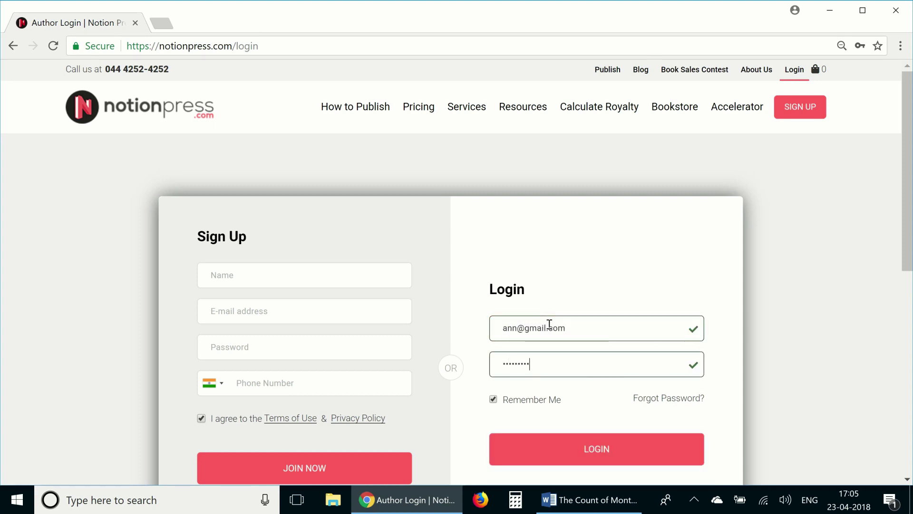
{"action": "key", "text": "Return"}
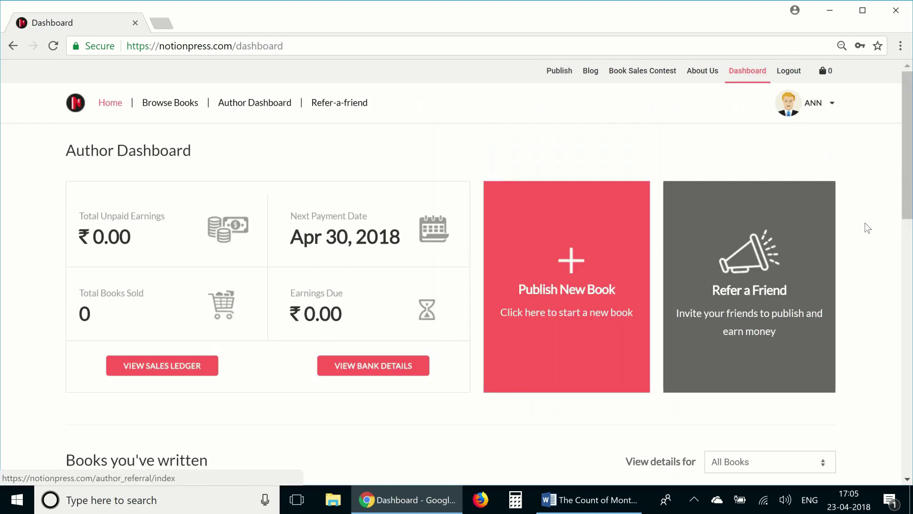
{"action": "left_click_drag", "start_coordinate": [909, 181], "coordinate": [909, 438]}
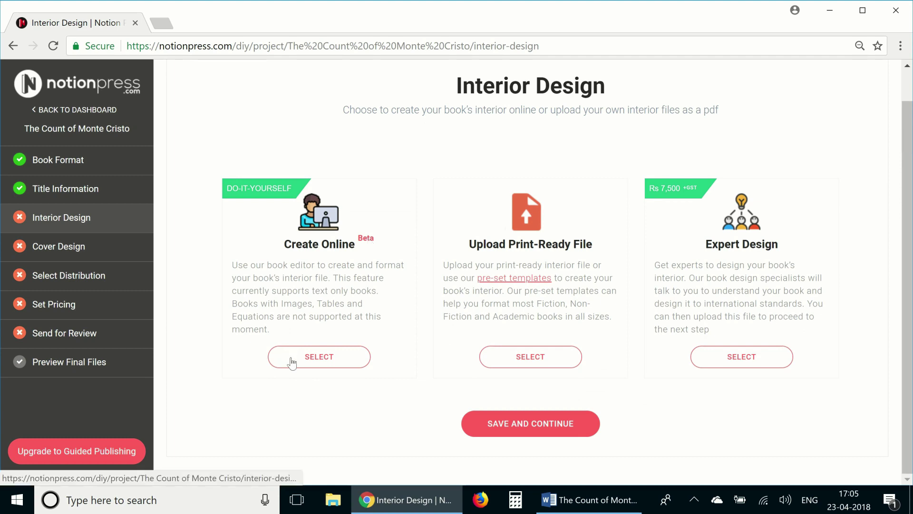
Choose Create Online for the interior and skip the editor's guided tour
{"action": "left_click", "coordinate": [289, 356]}
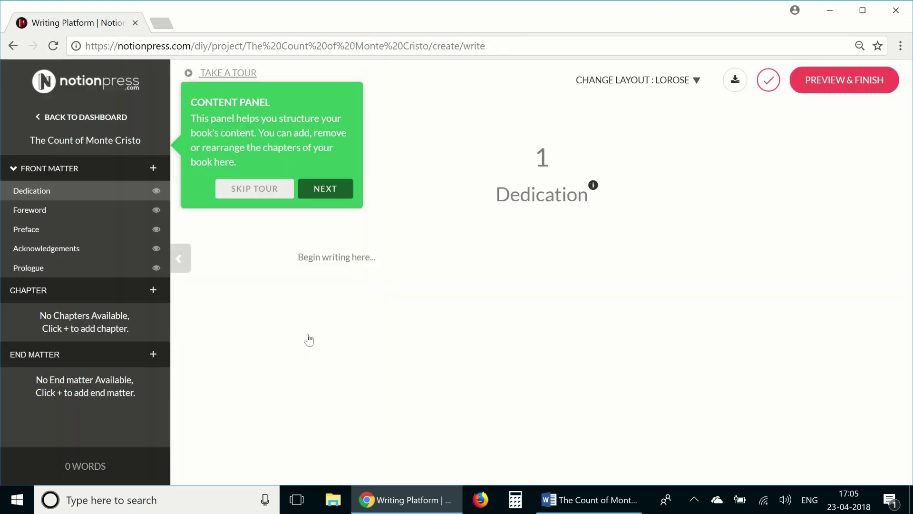
{"action": "left_click", "coordinate": [275, 188]}
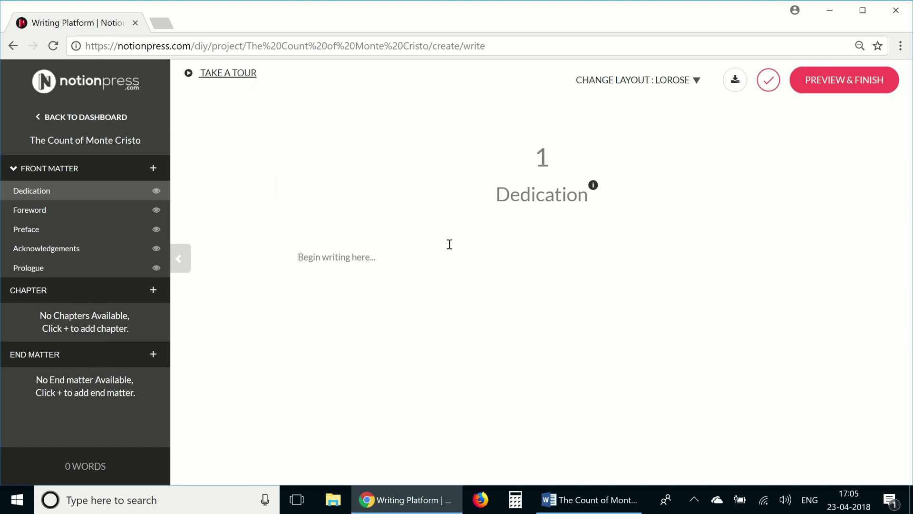
Replace the Lorose layout with Blanco, found on the third page of layout choices
{"action": "left_click", "coordinate": [698, 82]}
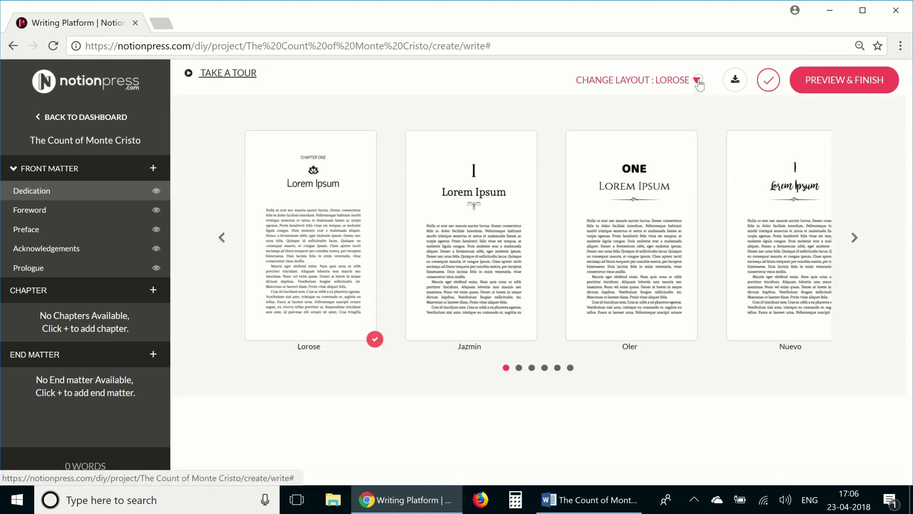
{"action": "left_click", "coordinate": [531, 368]}
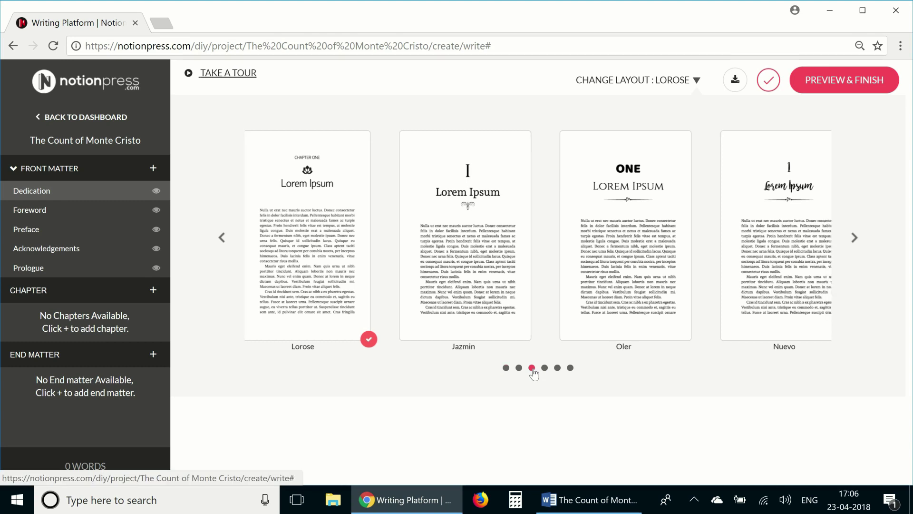
{"action": "left_click", "coordinate": [641, 267]}
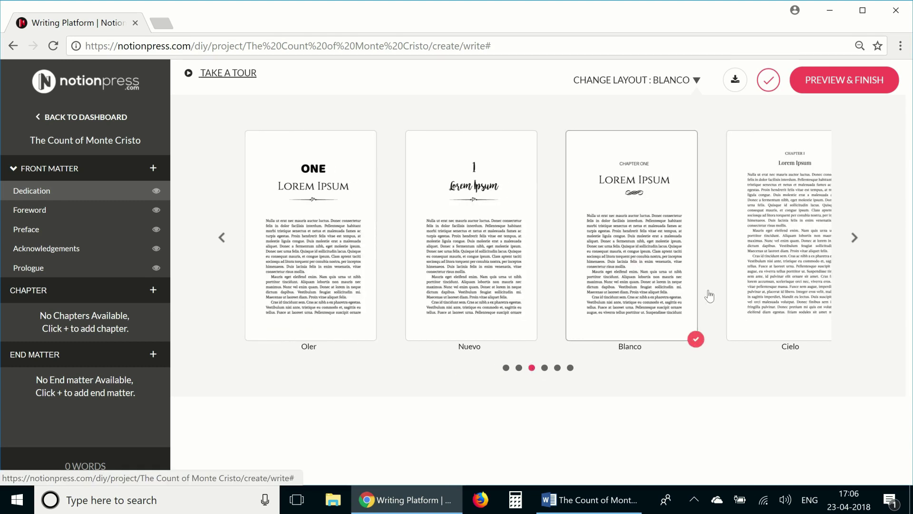
{"action": "left_click", "coordinate": [637, 443]}
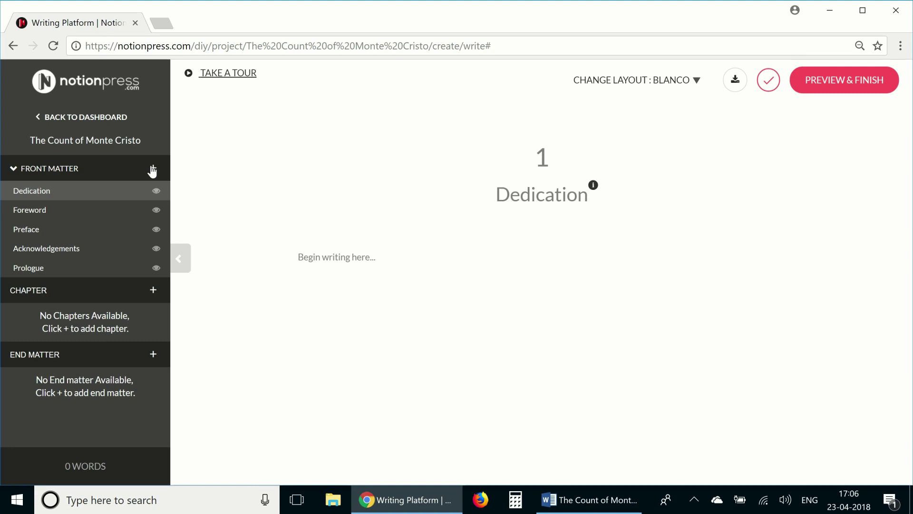
{"action": "left_click", "coordinate": [153, 169]}
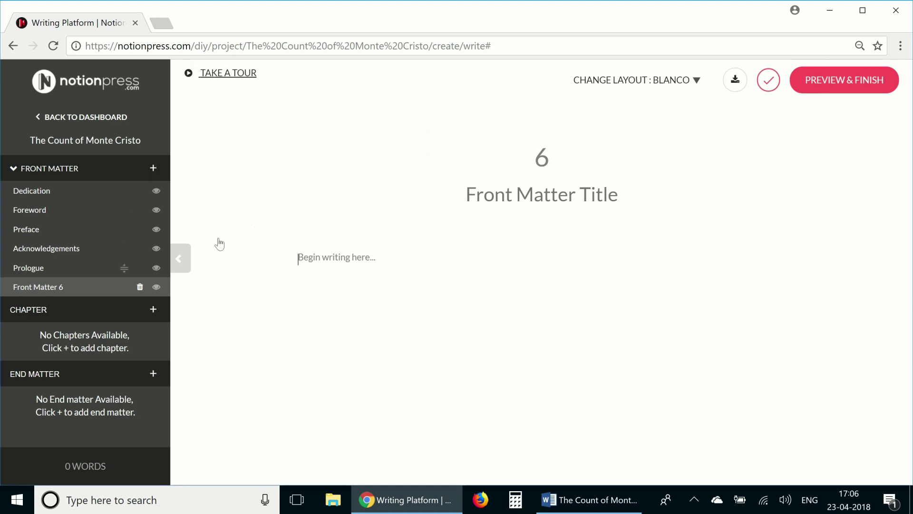
{"action": "left_click", "coordinate": [504, 203]}
{"action": "type", "text": "Review"}
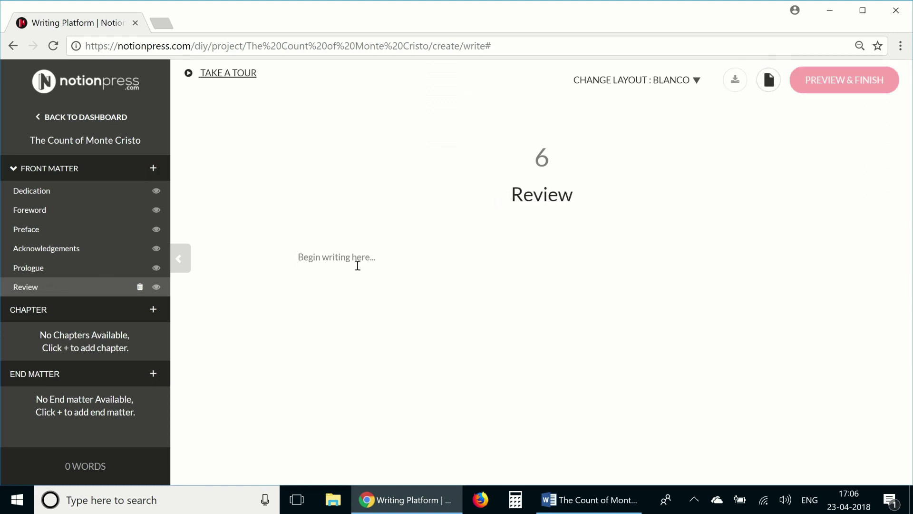
{"action": "left_click", "coordinate": [358, 265]}
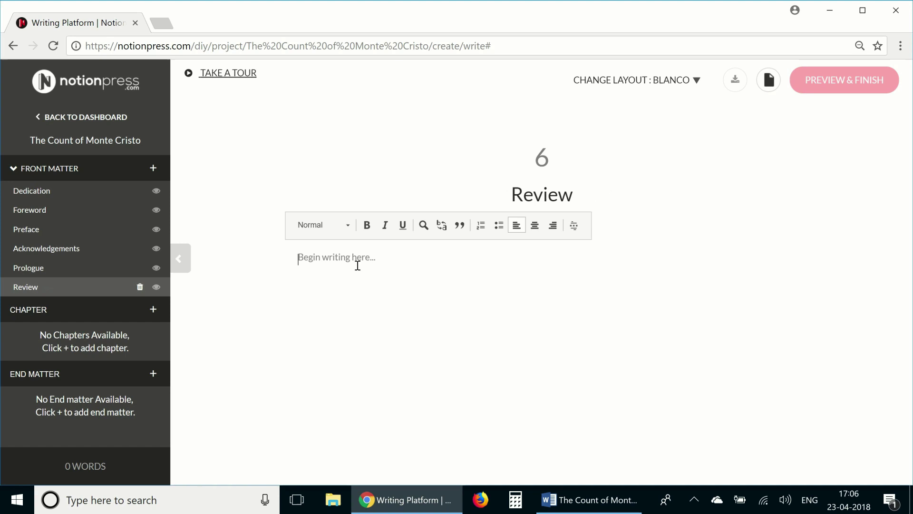
{"action": "type", "text": "hfrhroeih"}
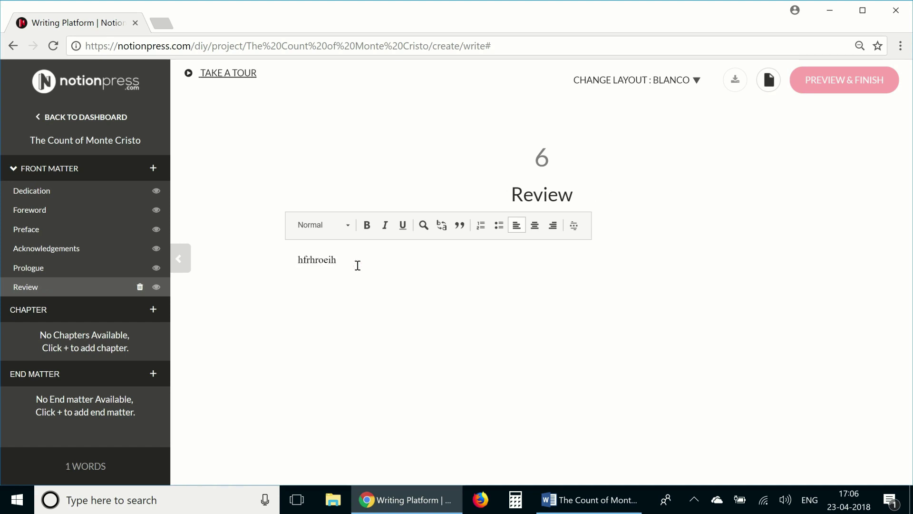
{"action": "left_click", "coordinate": [141, 289]}
{"action": "left_click", "coordinate": [484, 317]}
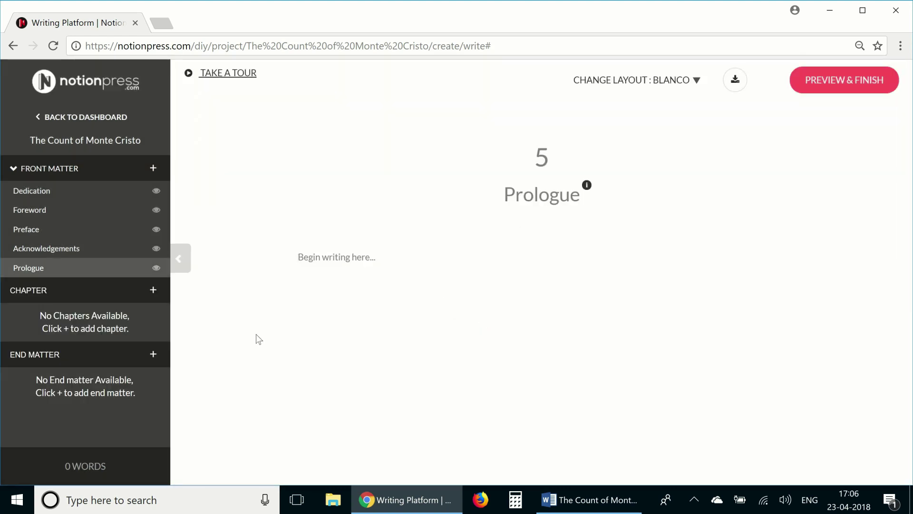
Review the Volume One chapters in the Word manuscript, then bring up Notion Press's chapter-adding options
{"action": "left_click", "coordinate": [555, 500]}
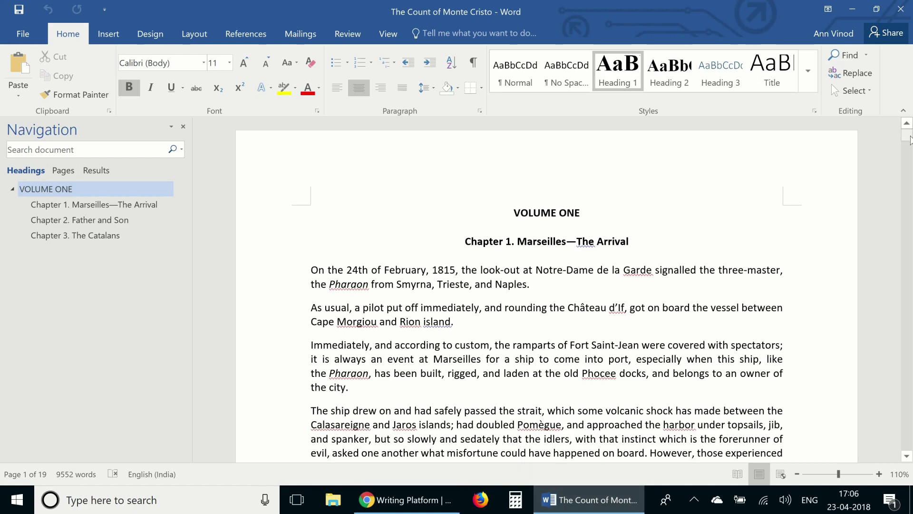
{"action": "left_click_drag", "start_coordinate": [910, 139], "coordinate": [910, 107]}
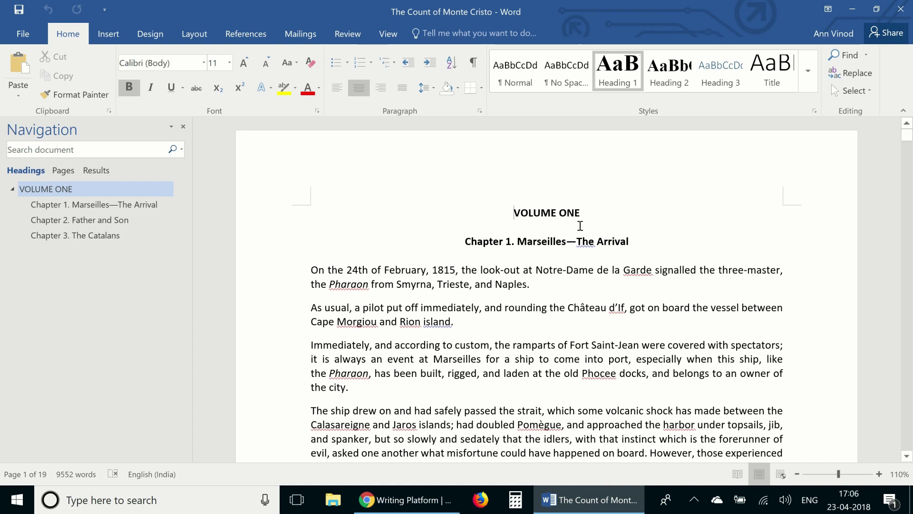
{"action": "left_click", "coordinate": [409, 499]}
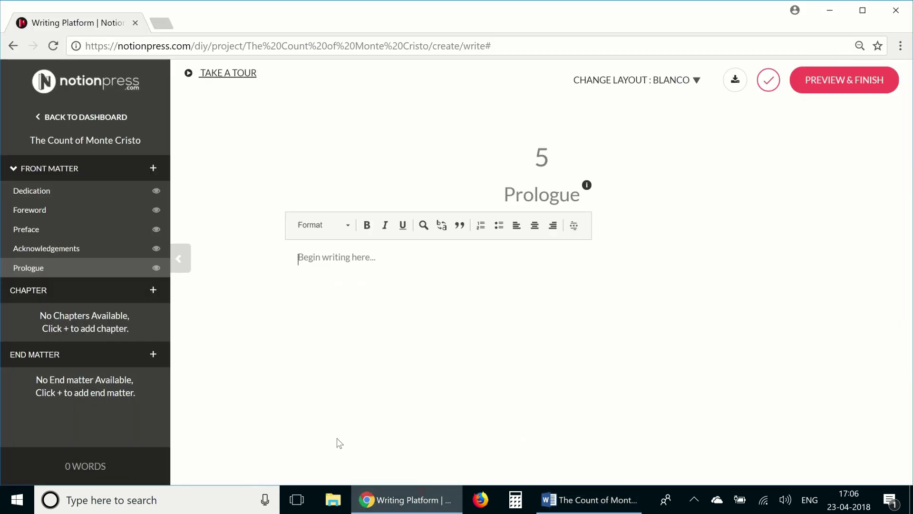
{"action": "left_click", "coordinate": [153, 292]}
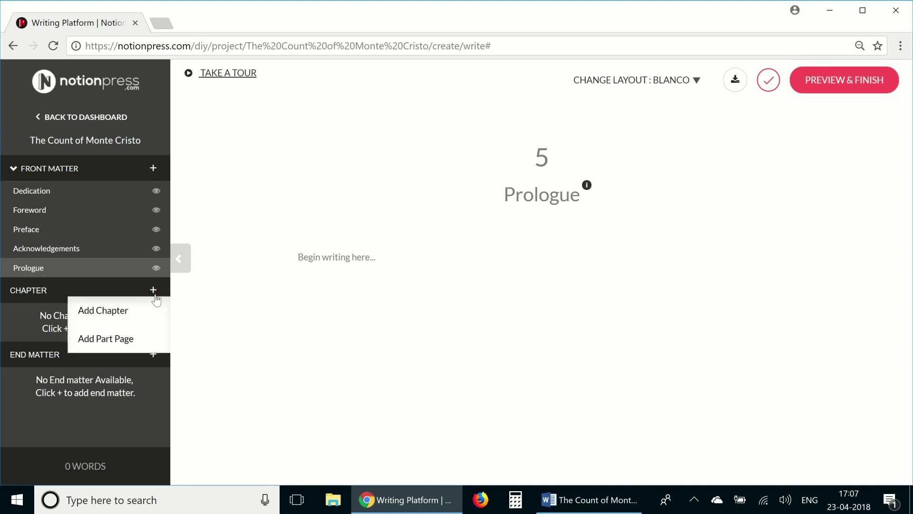
Add a part page titled 'Volume 1' and click into its body so it saves
{"action": "left_click", "coordinate": [122, 338]}
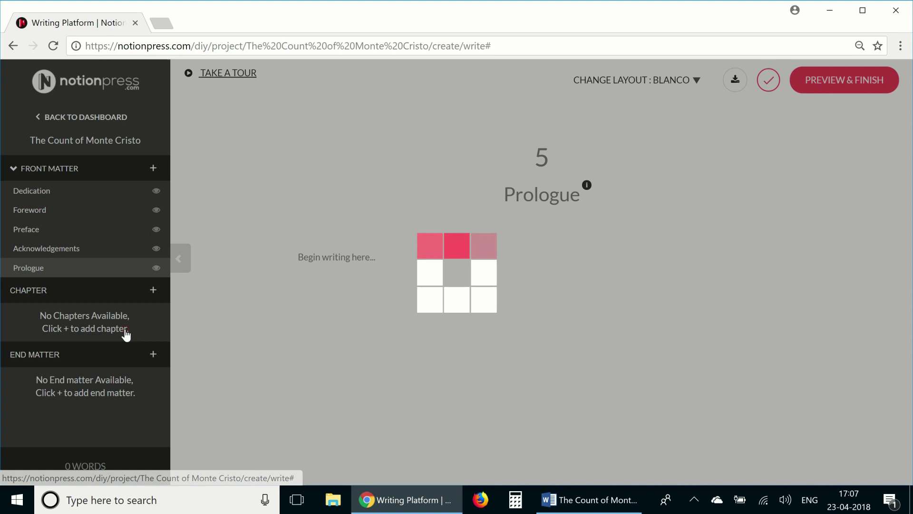
{"action": "left_click", "coordinate": [533, 198]}
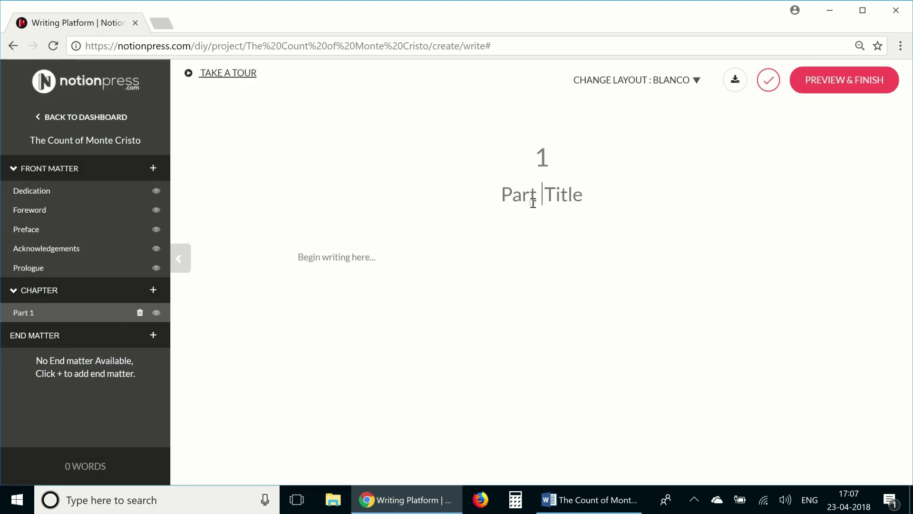
{"action": "type", "text": "Volume 1"}
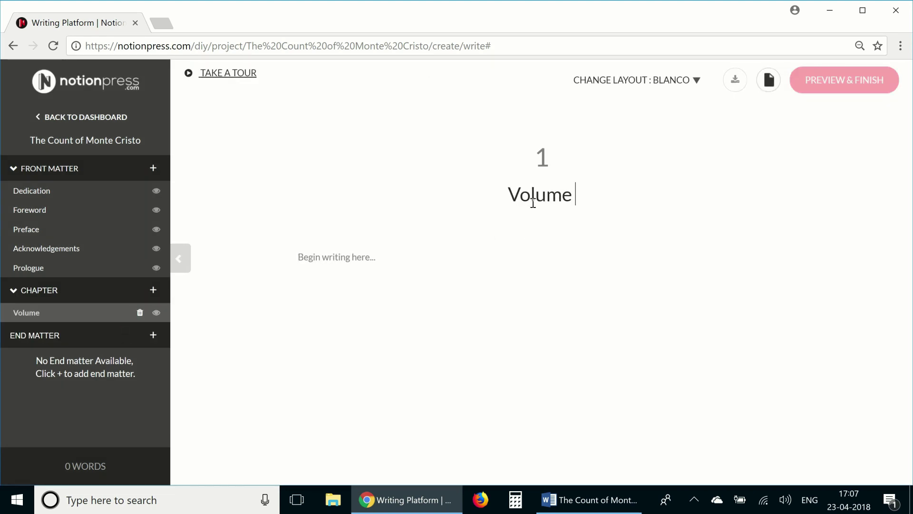
{"action": "left_click", "coordinate": [454, 321]}
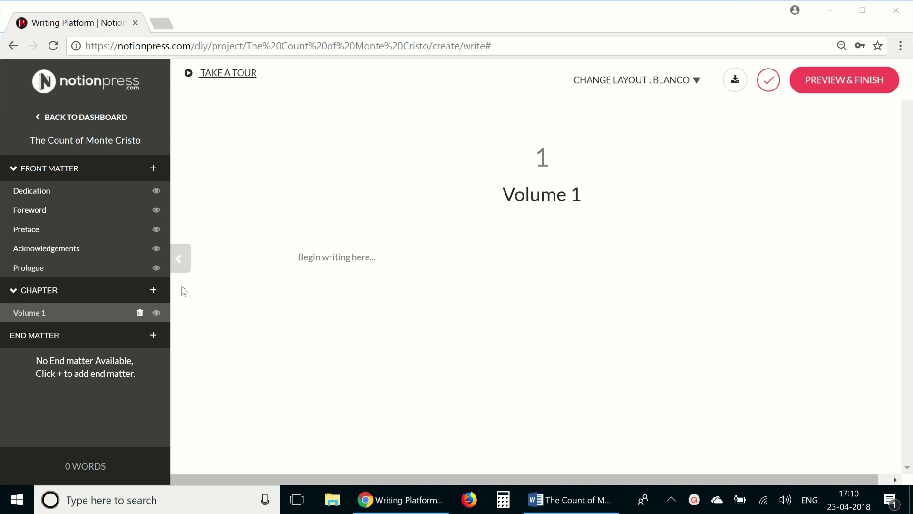
Add chapter 1 titled 'Marseilles—The Arrival', copying the heading from the Word manuscript
{"action": "left_click", "coordinate": [153, 291]}
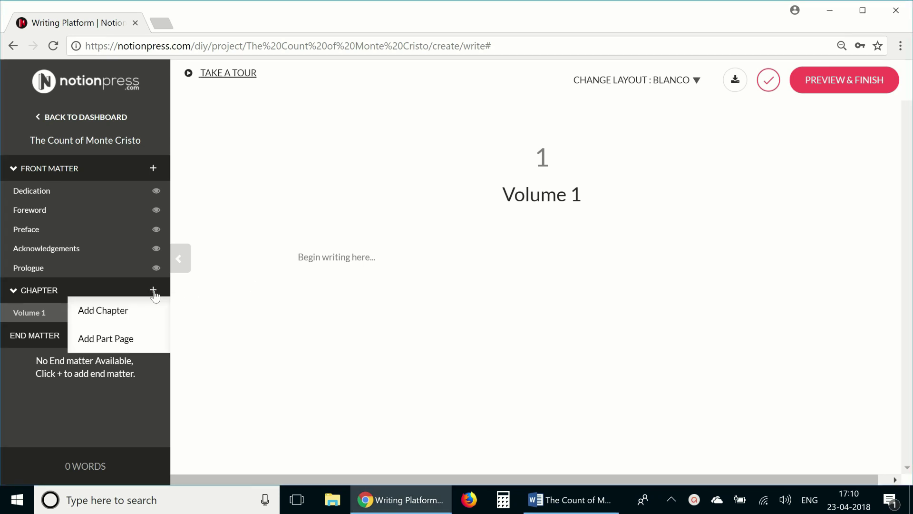
{"action": "left_click", "coordinate": [121, 312]}
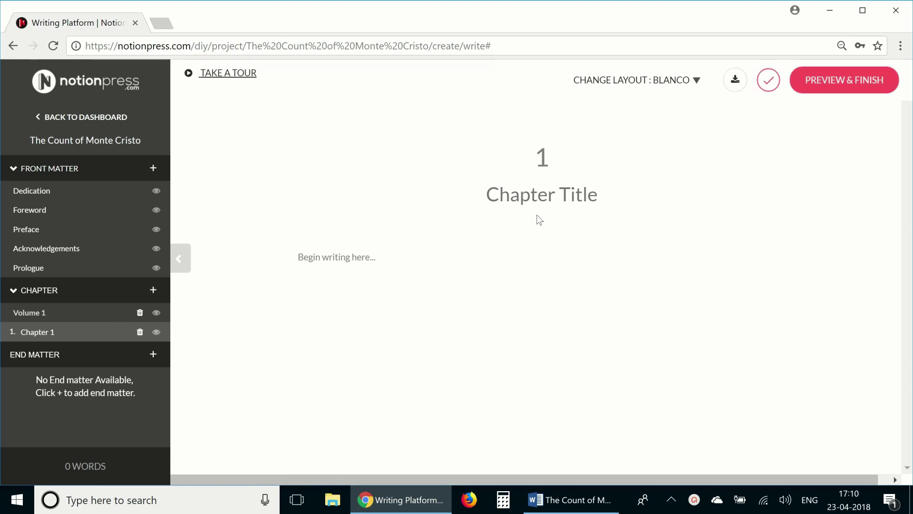
{"action": "left_click", "coordinate": [536, 495]}
{"action": "left_click", "coordinate": [519, 241]}
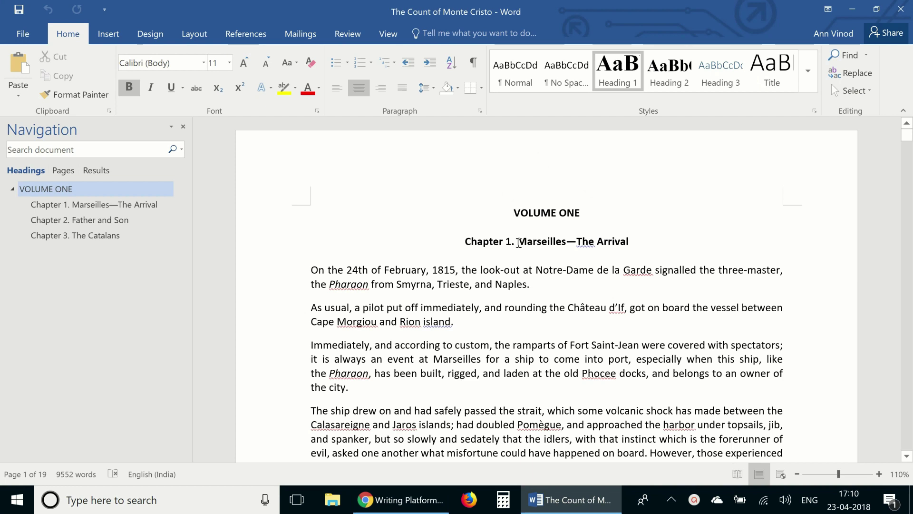
{"action": "left_click_drag", "start_coordinate": [545, 242], "coordinate": [628, 250]}
{"action": "key", "text": "ctrl+c"}
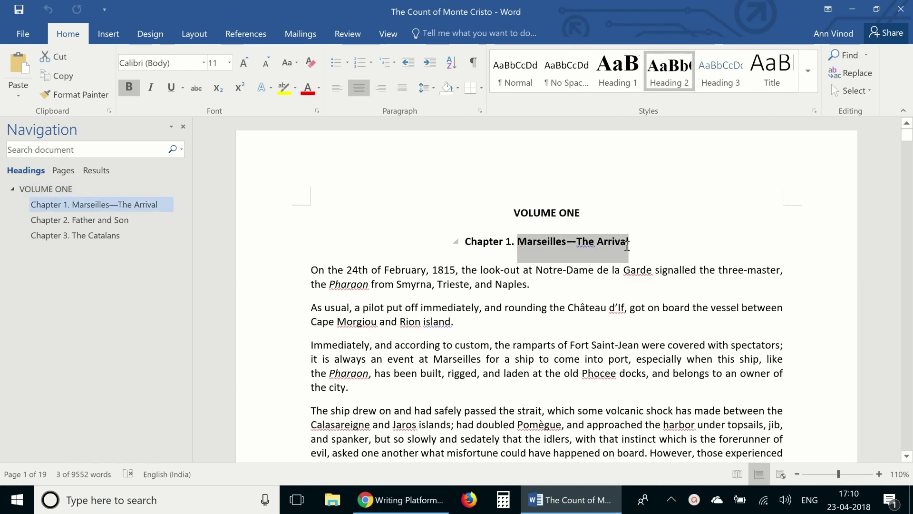
{"action": "left_click", "coordinate": [399, 499]}
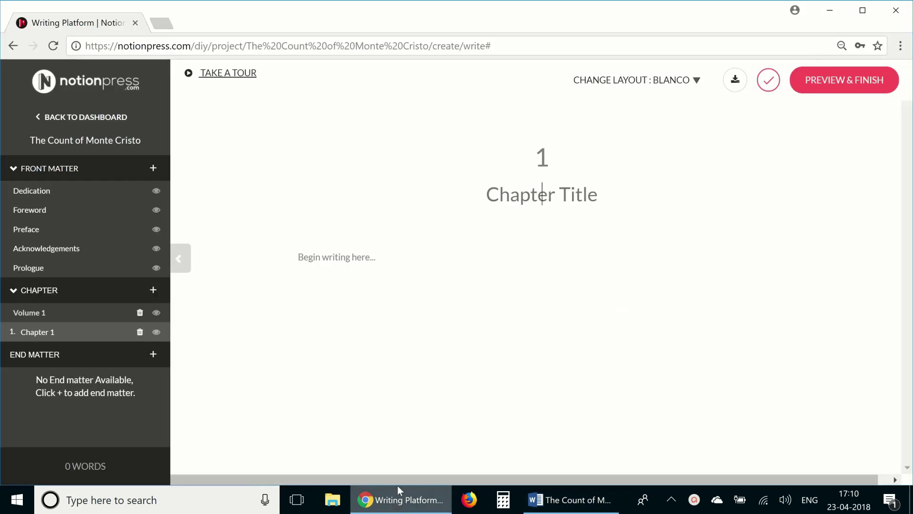
{"action": "left_click", "coordinate": [569, 195]}
{"action": "key", "text": "ctrl+v"}
Paste chapter 1's full text, from 'On the 24th' to its last line, into the body
{"action": "left_click", "coordinate": [520, 295]}
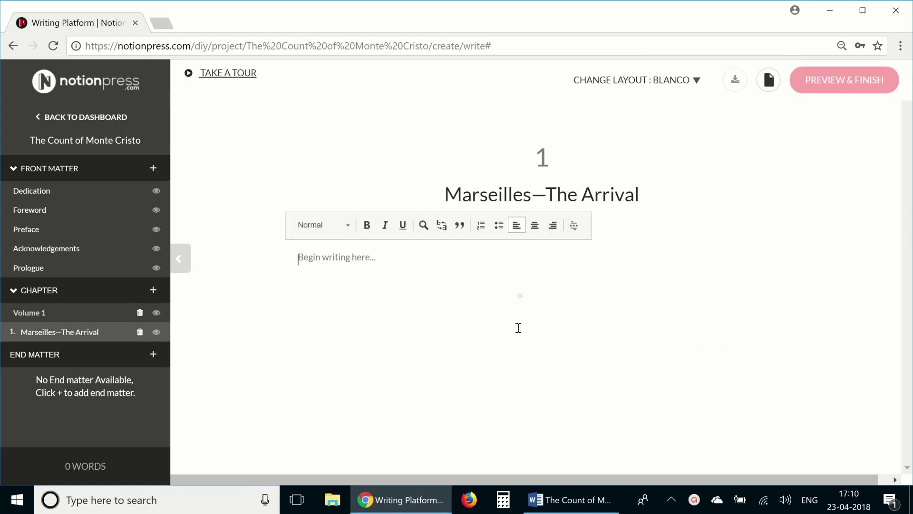
{"action": "left_click", "coordinate": [551, 495]}
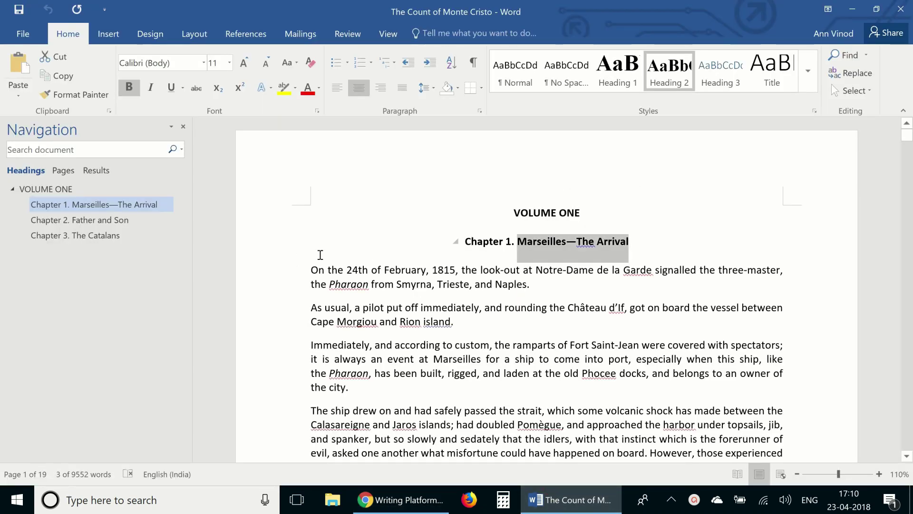
{"action": "left_click_drag", "start_coordinate": [314, 271], "coordinate": [489, 336]}
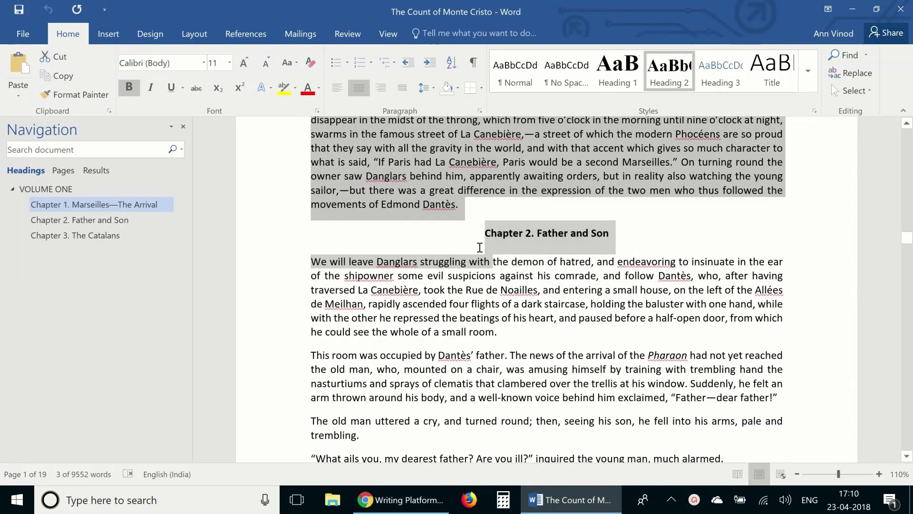
{"action": "left_click_drag", "start_coordinate": [480, 247], "coordinate": [481, 226]}
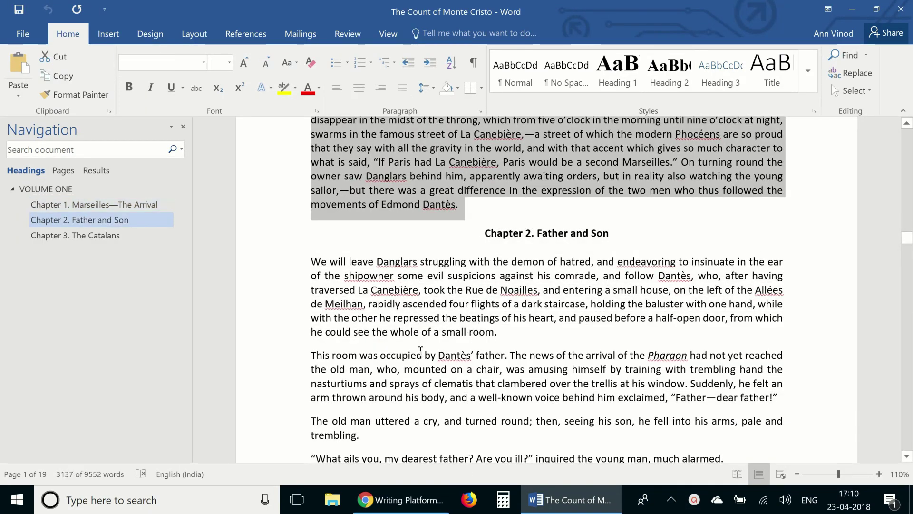
{"action": "left_click", "coordinate": [398, 509]}
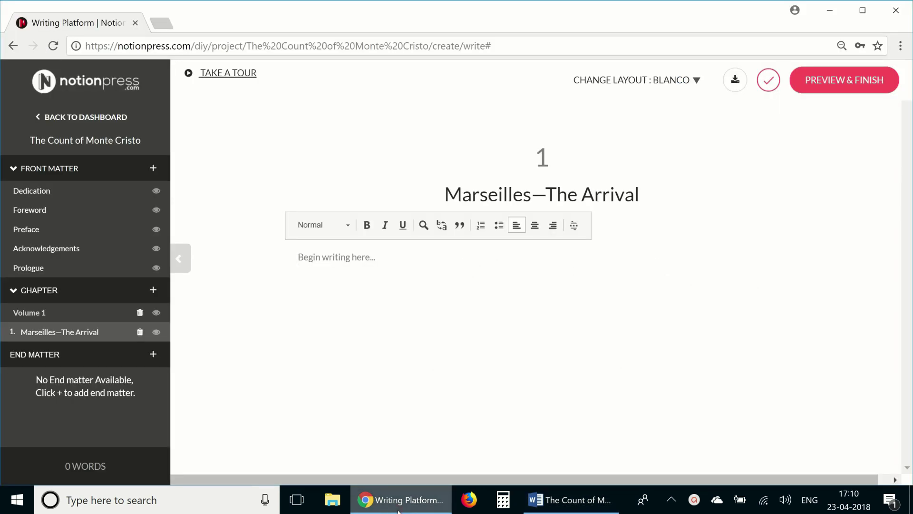
{"action": "key", "text": "ctrl+v"}
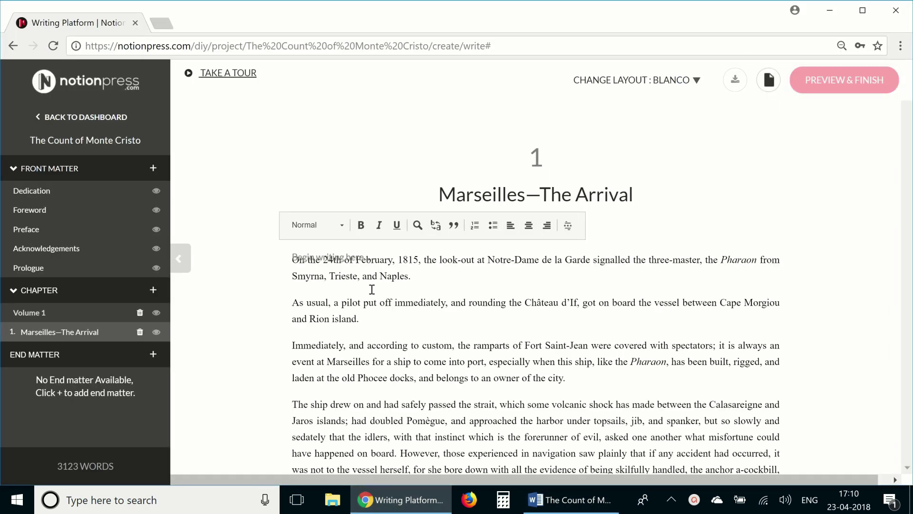
Bold the 'As usual' paragraph and insert a * * * section break after the first paragraph
{"action": "left_click_drag", "start_coordinate": [295, 302], "coordinate": [363, 319]}
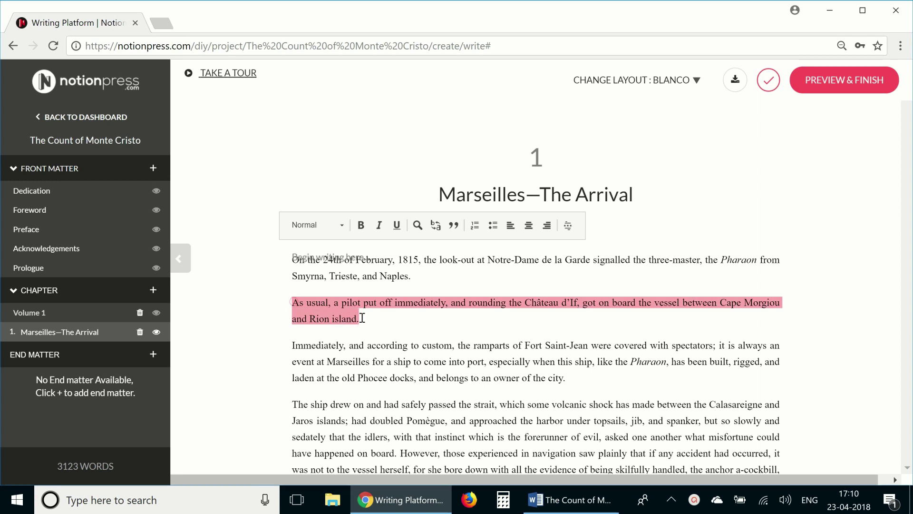
{"action": "left_click", "coordinate": [361, 225]}
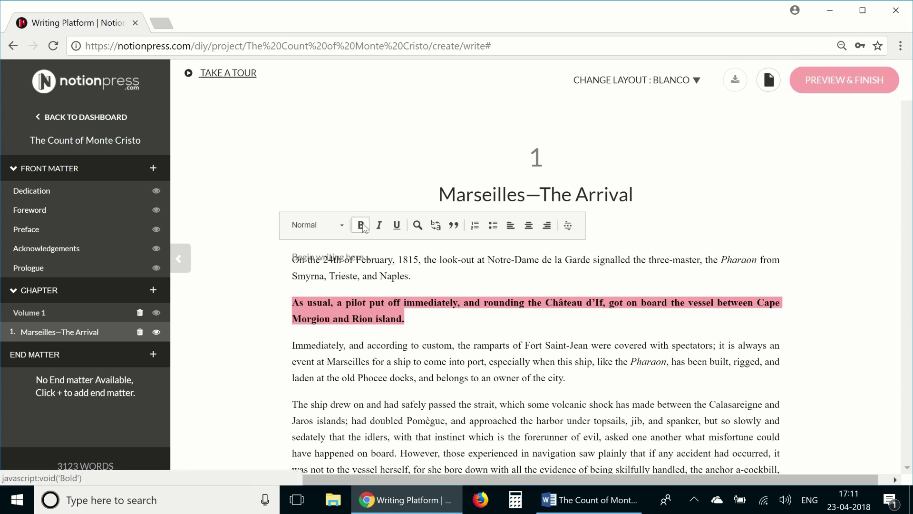
{"action": "left_click", "coordinate": [336, 225]}
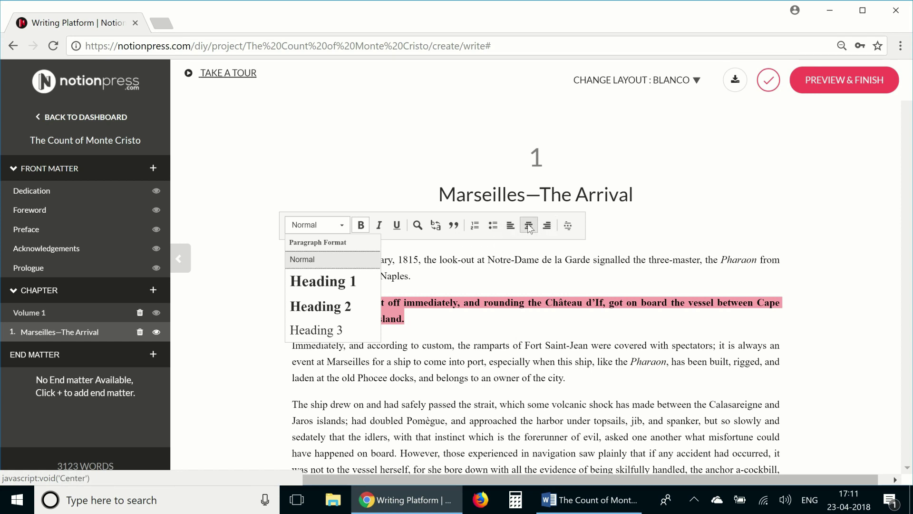
{"action": "left_click", "coordinate": [473, 296]}
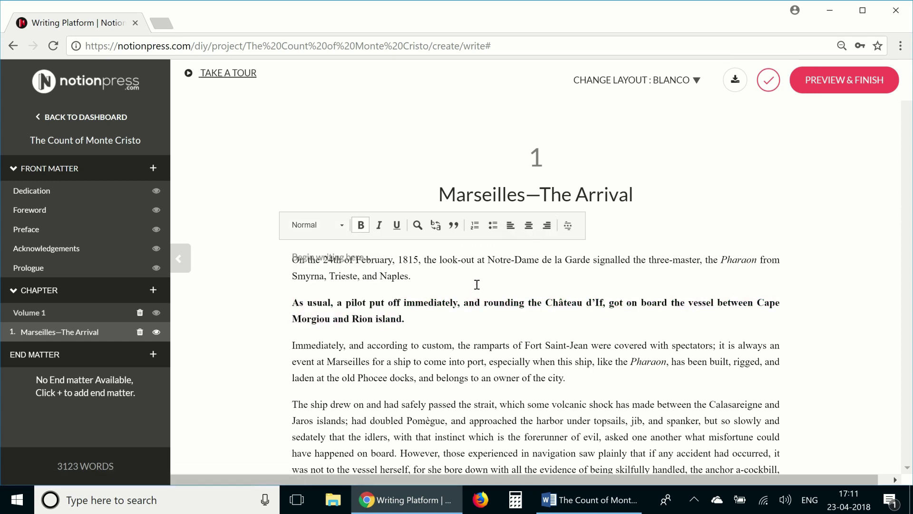
{"action": "key", "text": "Up"}
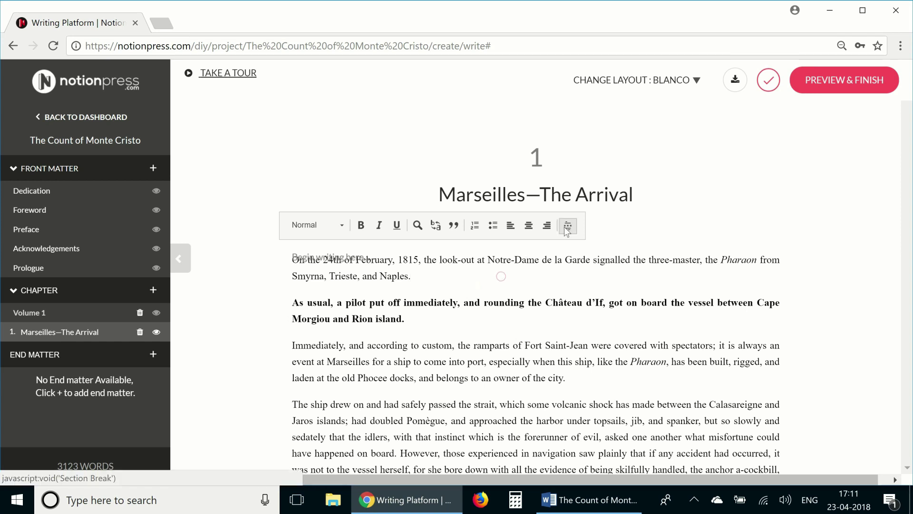
{"action": "left_click", "coordinate": [564, 226]}
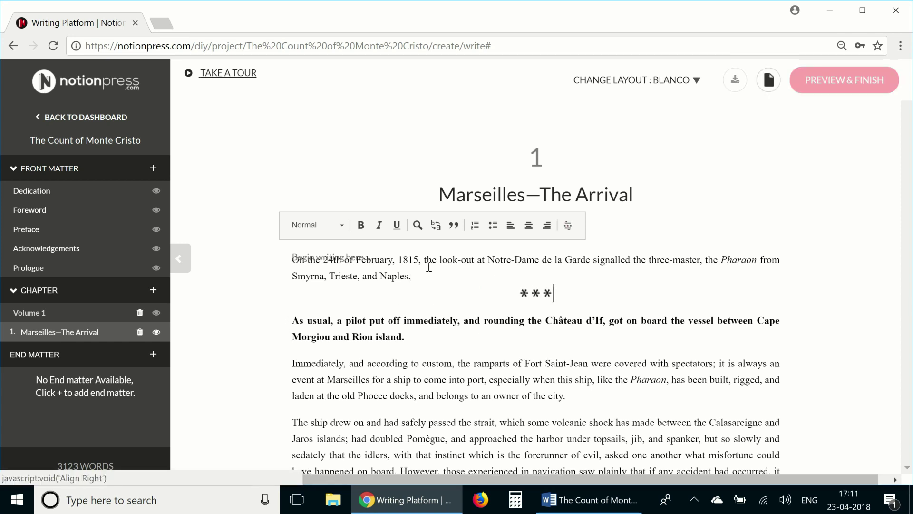
Add a second chapter titled 'Father and Son', copying the title from the Word manuscript
{"action": "left_click", "coordinate": [153, 290]}
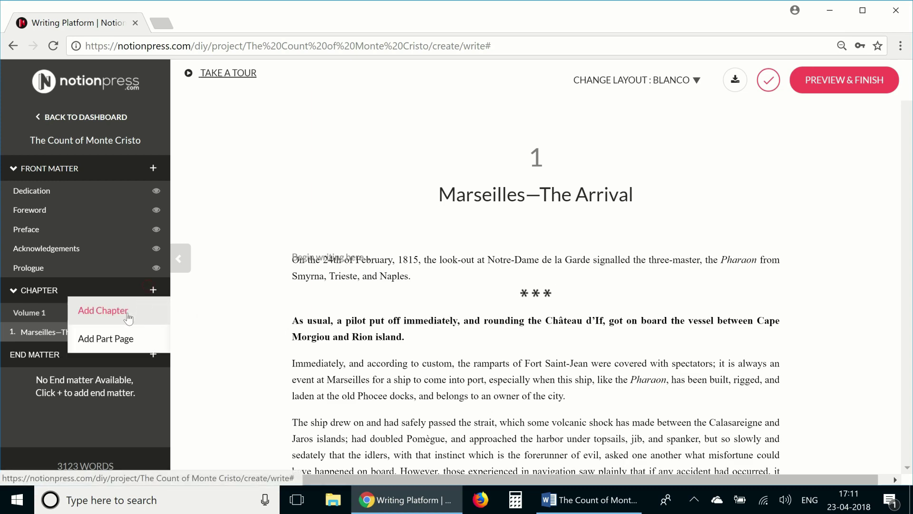
{"action": "left_click", "coordinate": [128, 314]}
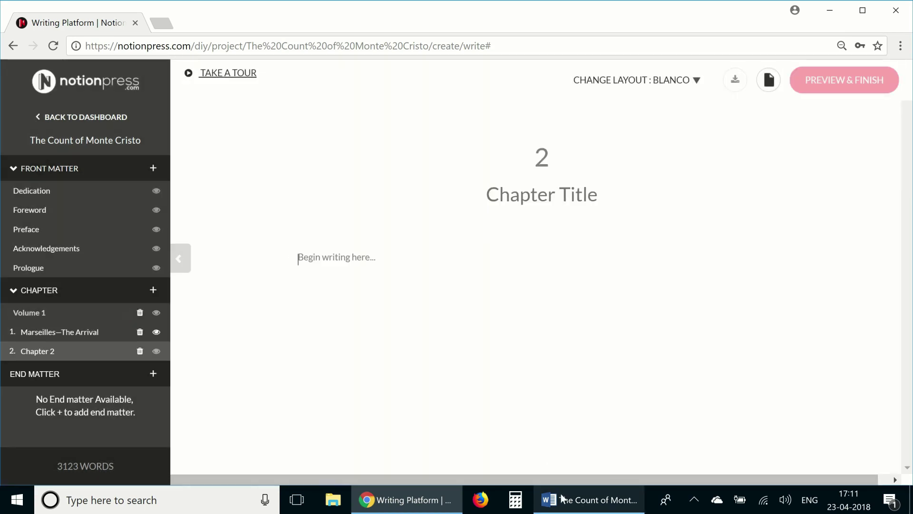
{"action": "left_click", "coordinate": [562, 498]}
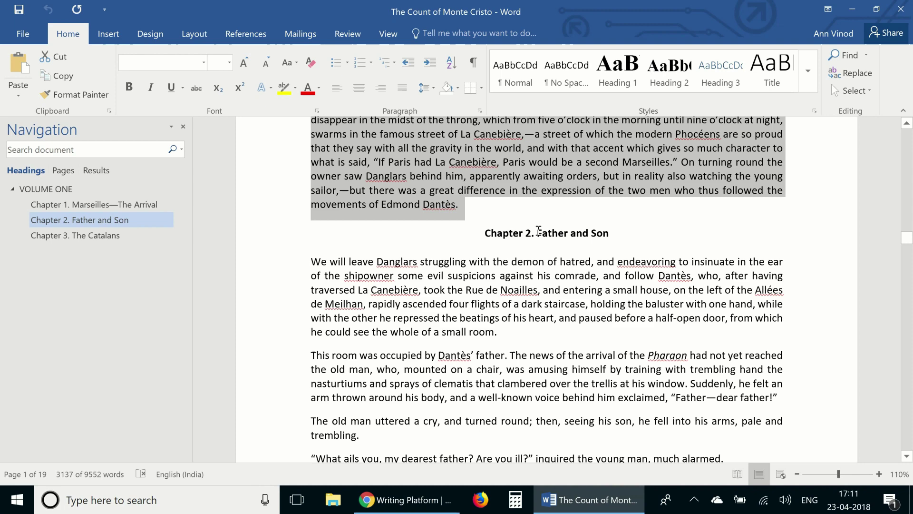
{"action": "left_click_drag", "start_coordinate": [537, 234], "coordinate": [612, 237]}
{"action": "key", "text": "ctrl+c"}
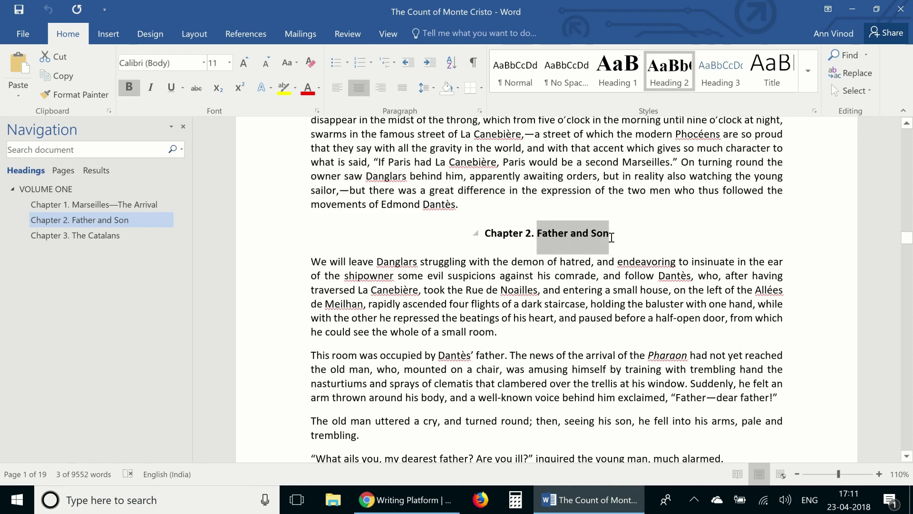
{"action": "left_click", "coordinate": [428, 500]}
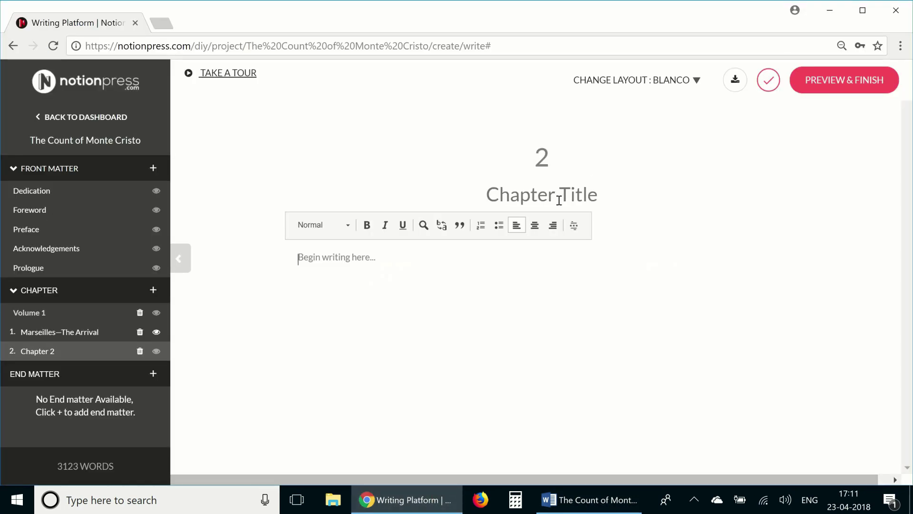
{"action": "key", "text": "ctrl+v"}
Paste the whole Father and Son chapter text from Word into its body
{"action": "left_click", "coordinate": [494, 302]}
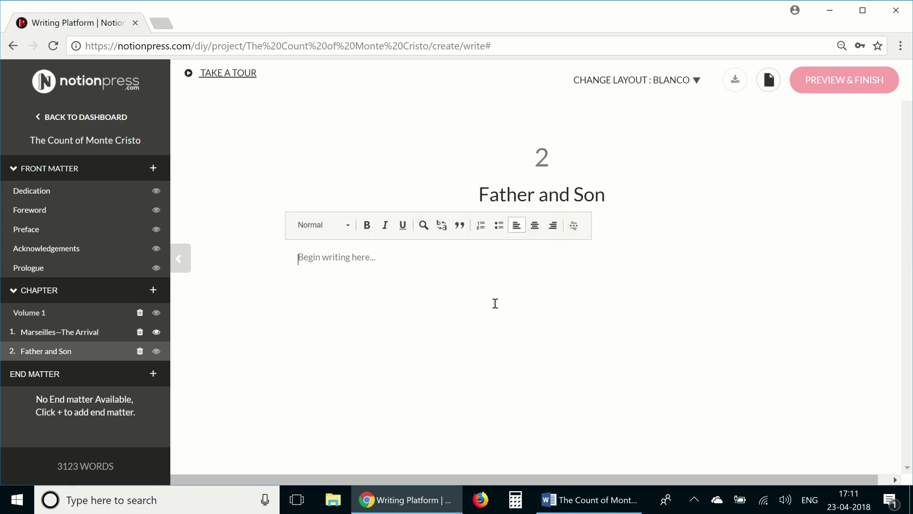
{"action": "left_click", "coordinate": [566, 497]}
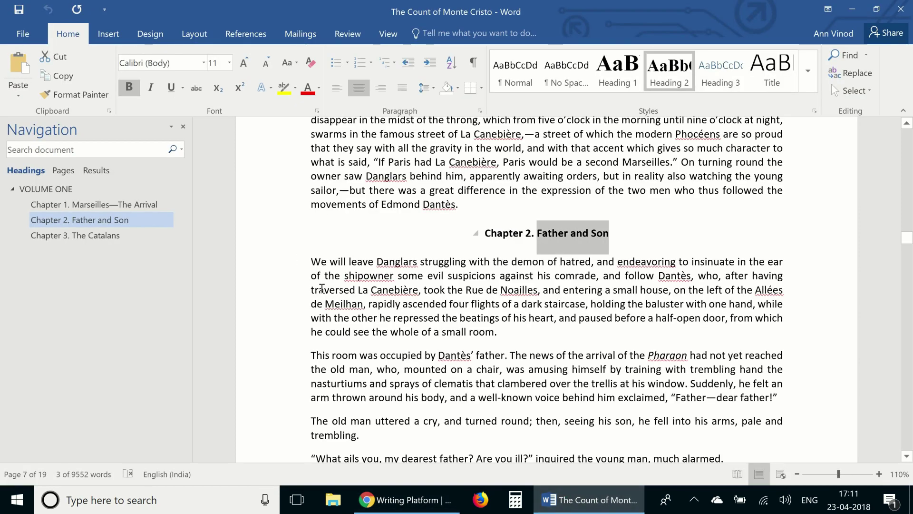
{"action": "left_click_drag", "start_coordinate": [310, 265], "coordinate": [632, 328]}
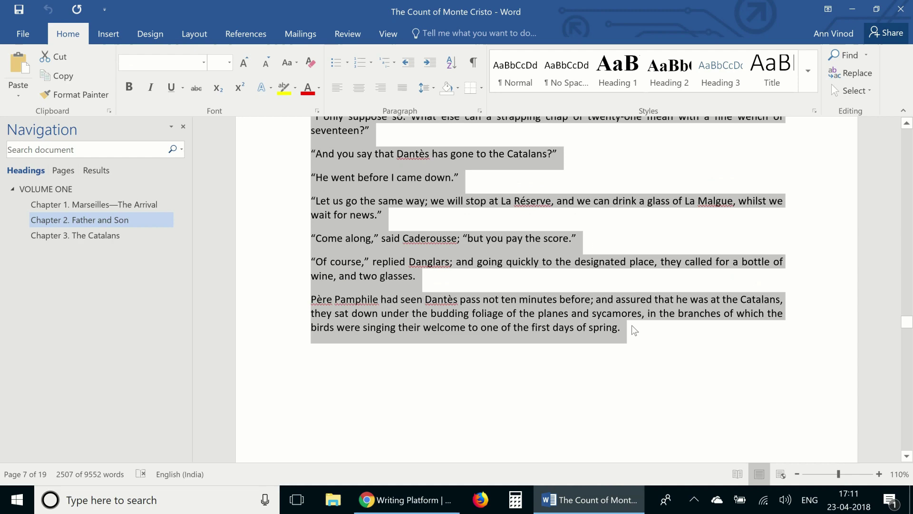
{"action": "left_click", "coordinate": [444, 500]}
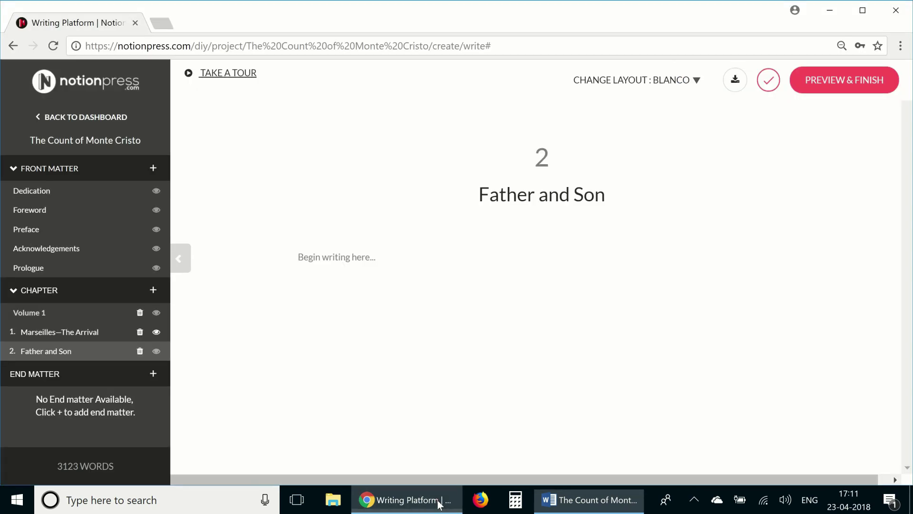
{"action": "key", "text": "ctrl+v"}
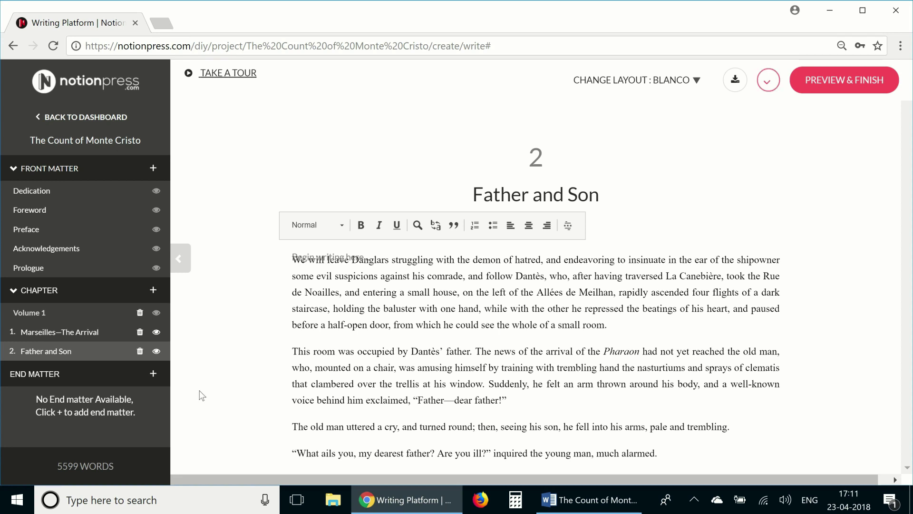
Move Father and Son above Marseilles—The Arrival in the chapter list, then open Marseilles—The Arrival
{"action": "left_click_drag", "start_coordinate": [57, 355], "coordinate": [63, 355]}
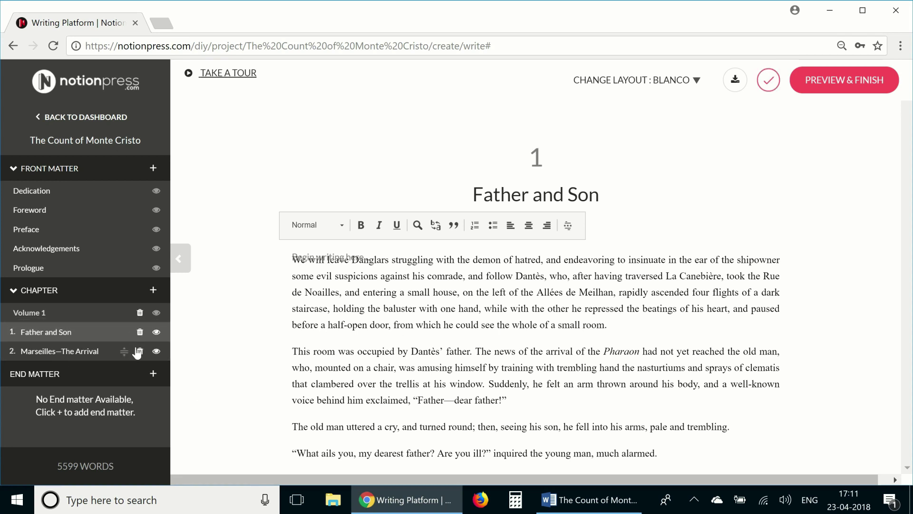
{"action": "left_click", "coordinate": [161, 353]}
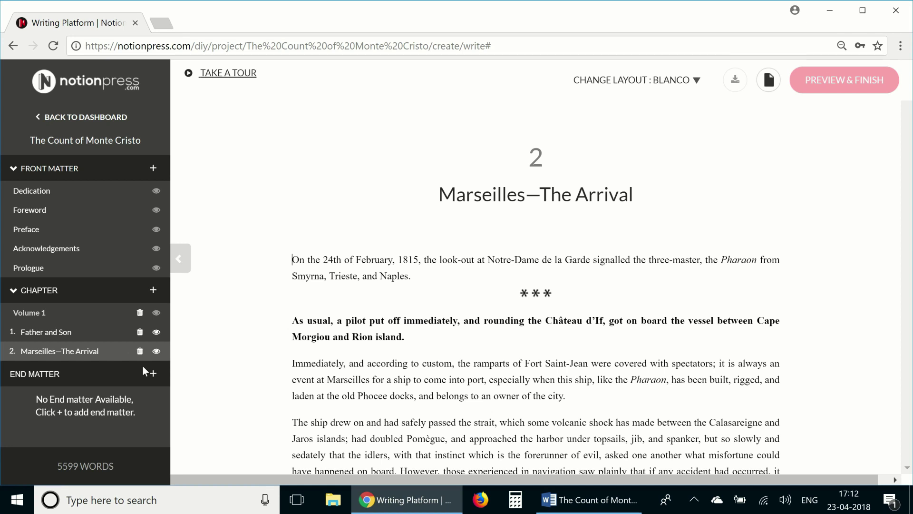
{"action": "left_click", "coordinate": [156, 351]}
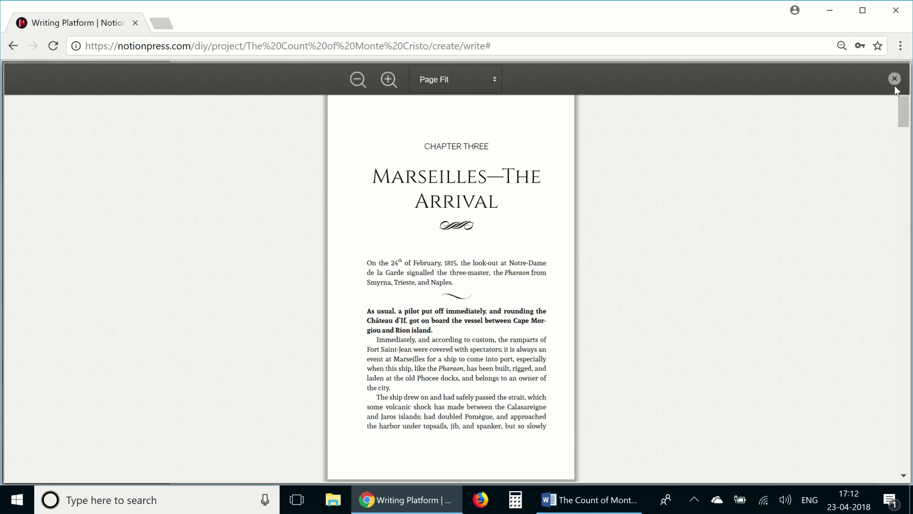
{"action": "left_click_drag", "start_coordinate": [902, 120], "coordinate": [901, 270]}
{"action": "scroll", "coordinate": [887, 323], "scroll_direction": "down", "scroll_amount": 10}
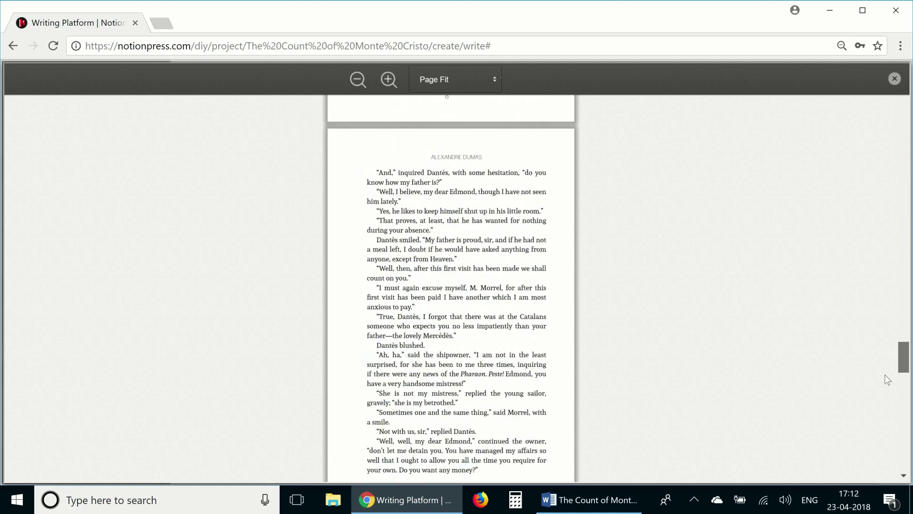
{"action": "scroll", "coordinate": [887, 386], "scroll_direction": "up", "scroll_amount": 20}
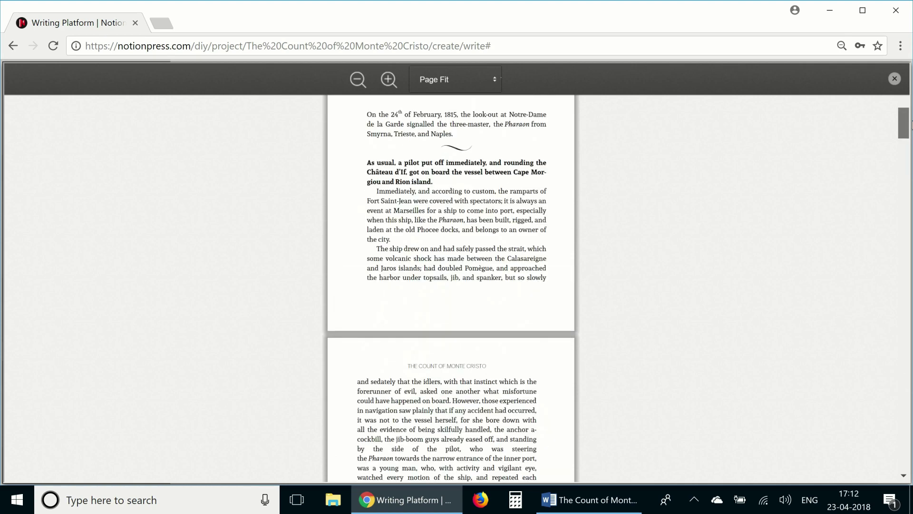
{"action": "left_click", "coordinate": [895, 79]}
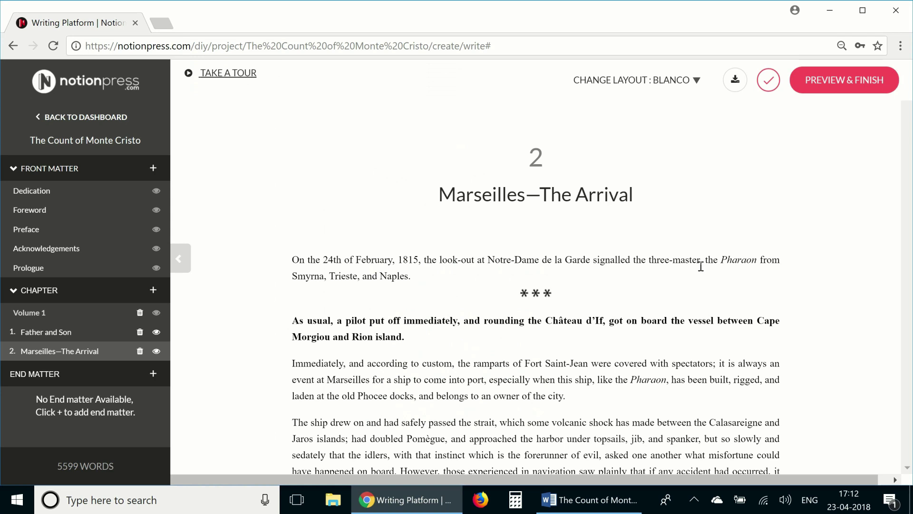
Launch PREVIEW & FINISH to generate the full-book print preview
{"action": "left_click", "coordinate": [832, 85]}
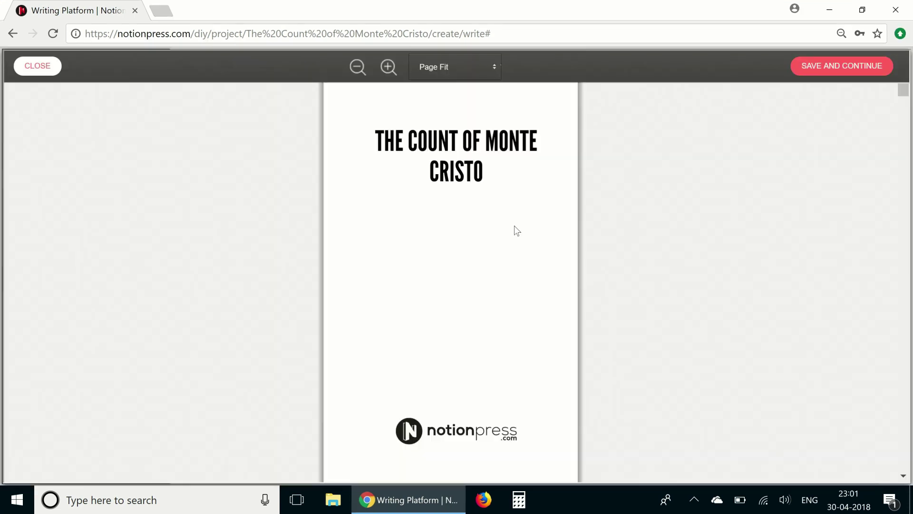
Scroll the full-book preview from the title and copyright pages past Contents and Volume I to the Father and Son chapter
{"action": "scroll", "coordinate": [517, 230], "scroll_direction": "down", "scroll_amount": 1}
{"action": "scroll", "coordinate": [517, 231], "scroll_direction": "down", "scroll_amount": 10}
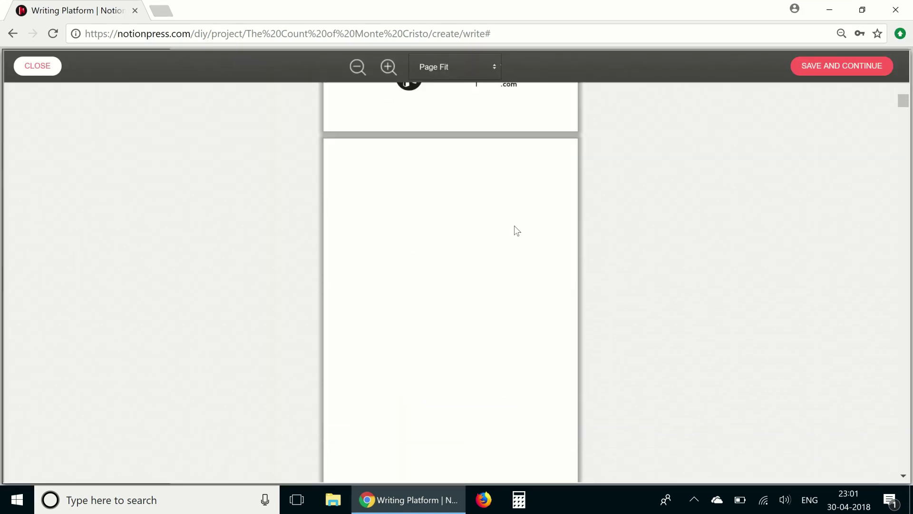
{"action": "scroll", "coordinate": [515, 226], "scroll_direction": "down", "scroll_amount": 12}
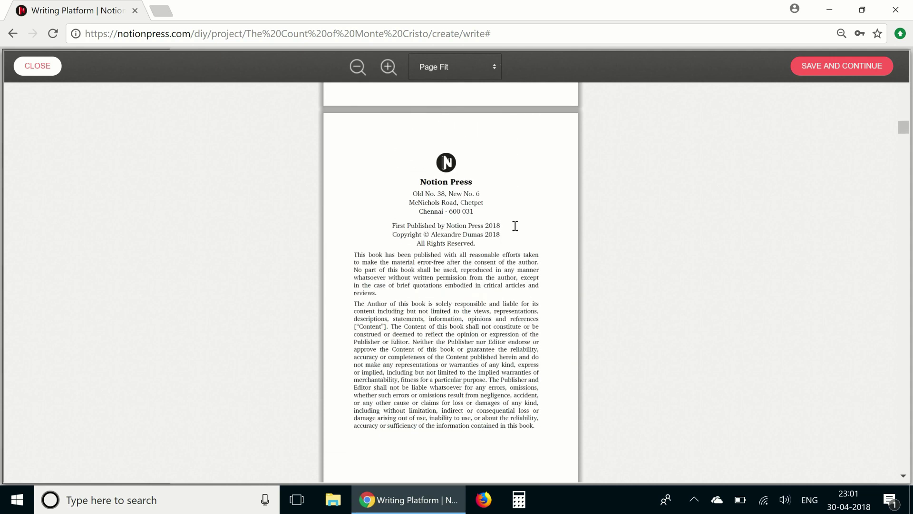
{"action": "scroll", "coordinate": [514, 226], "scroll_direction": "up", "scroll_amount": 14}
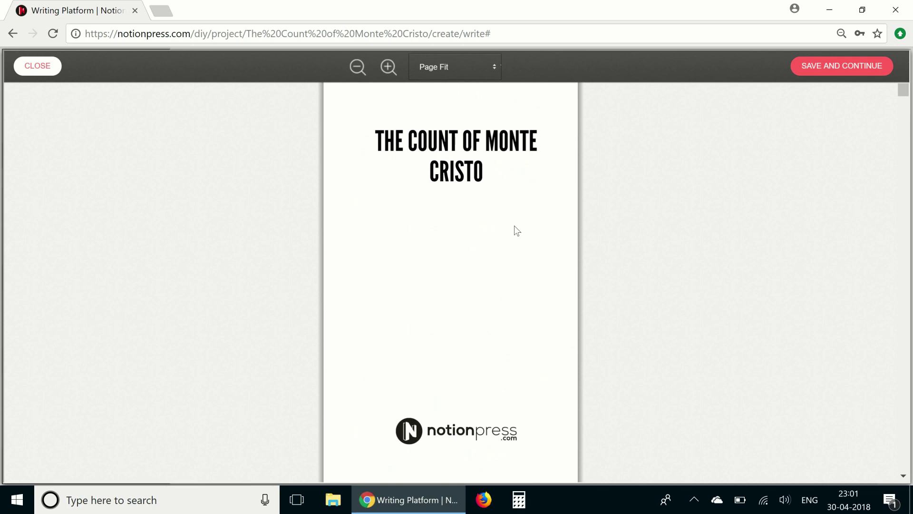
{"action": "scroll", "coordinate": [447, 329], "scroll_direction": "down", "scroll_amount": 4}
{"action": "scroll", "coordinate": [447, 329], "scroll_direction": "down", "scroll_amount": 12}
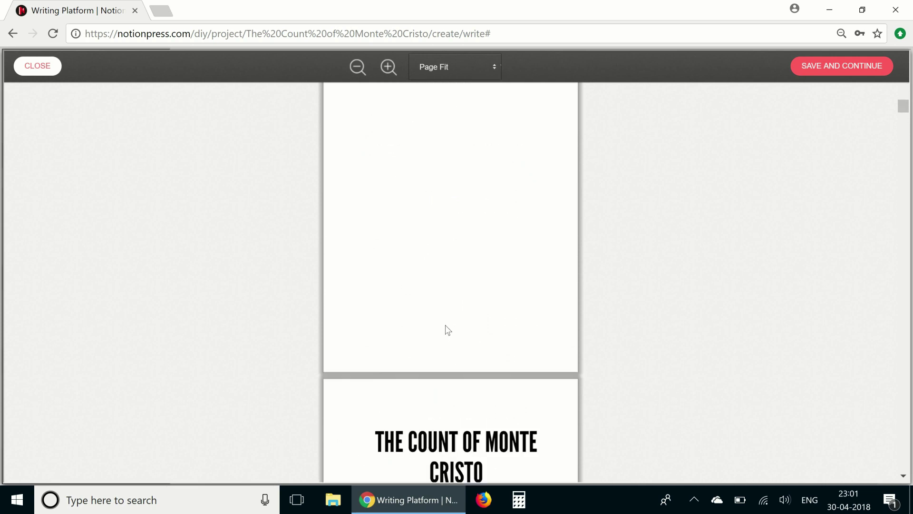
{"action": "scroll", "coordinate": [448, 330], "scroll_direction": "down", "scroll_amount": 14}
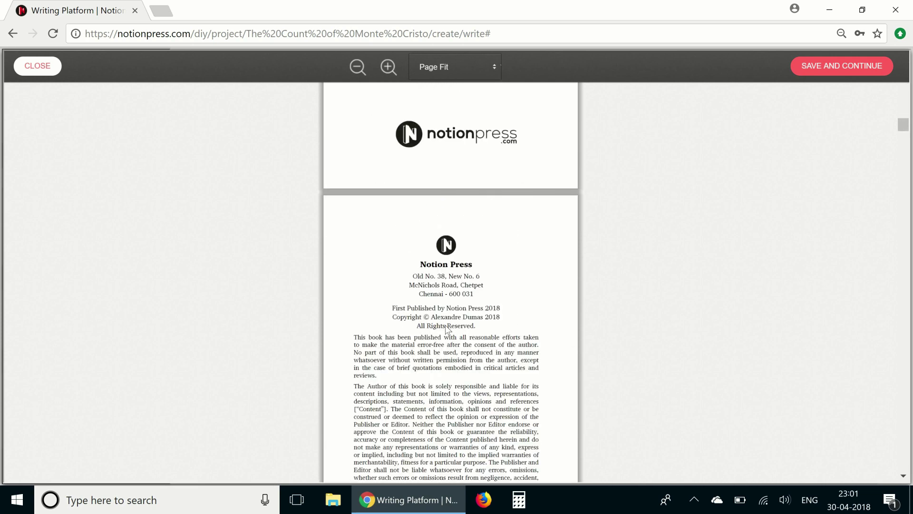
{"action": "scroll", "coordinate": [448, 329], "scroll_direction": "down", "scroll_amount": 2}
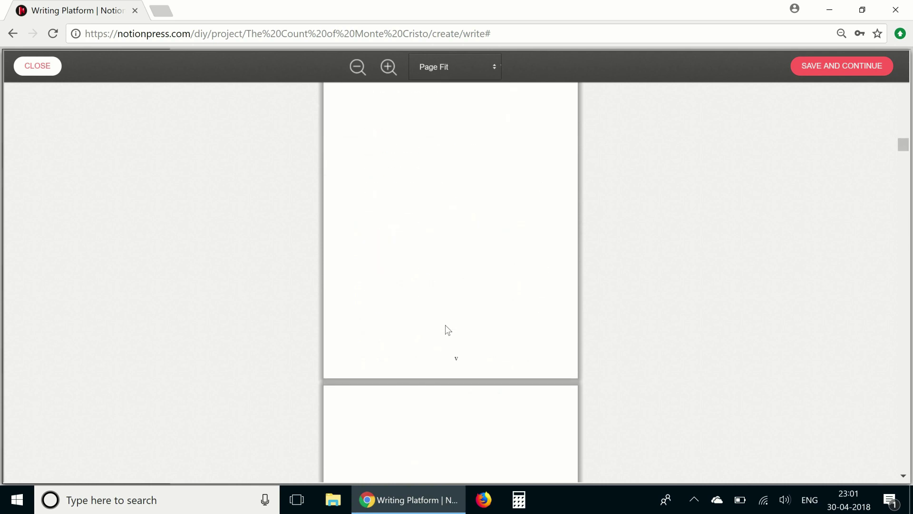
{"action": "scroll", "coordinate": [448, 330], "scroll_direction": "down", "scroll_amount": 2}
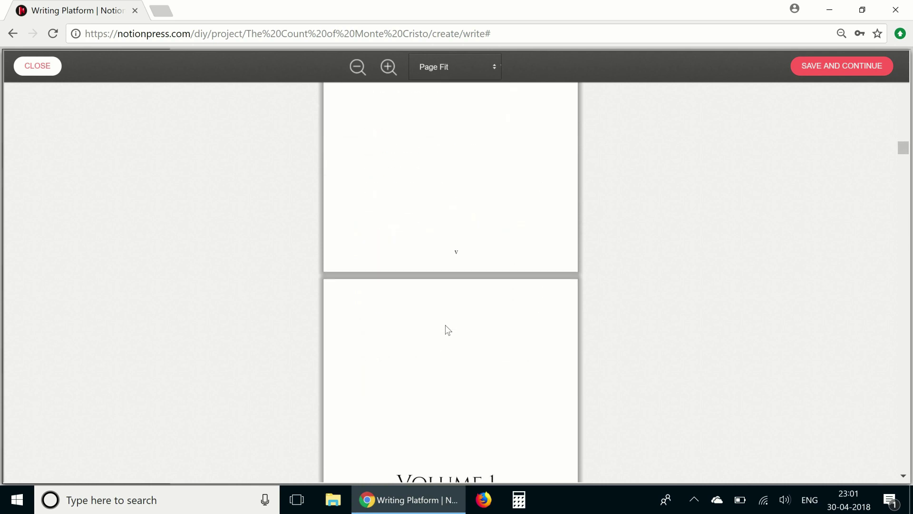
{"action": "scroll", "coordinate": [448, 329], "scroll_direction": "down", "scroll_amount": 13}
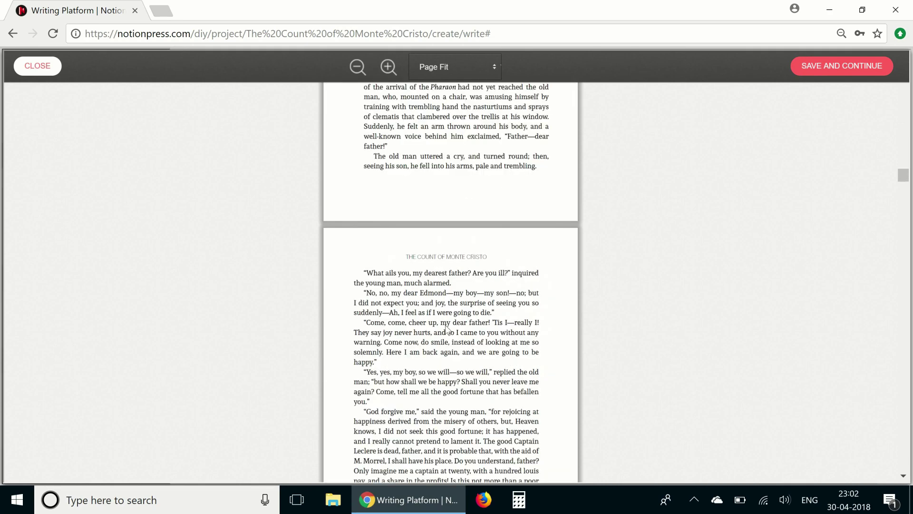
{"action": "scroll", "coordinate": [447, 329], "scroll_direction": "down", "scroll_amount": 12}
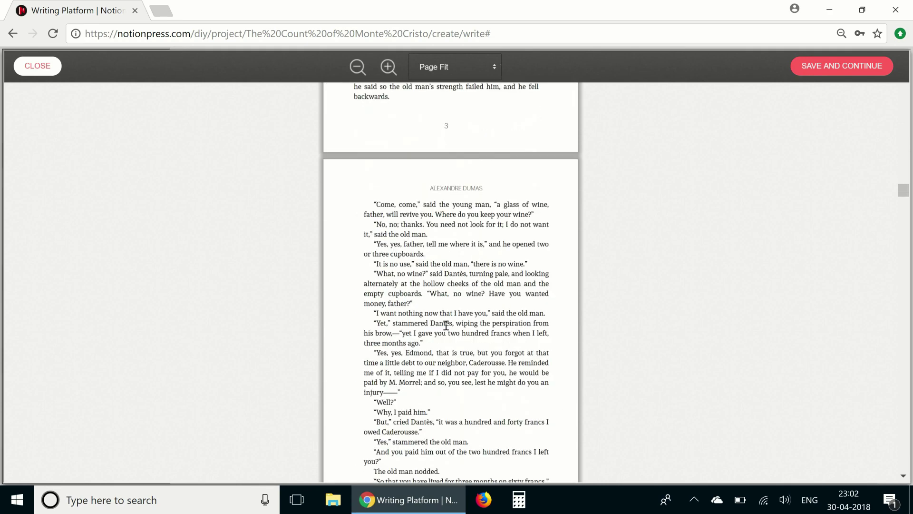
{"action": "scroll", "coordinate": [446, 325], "scroll_direction": "down", "scroll_amount": 13}
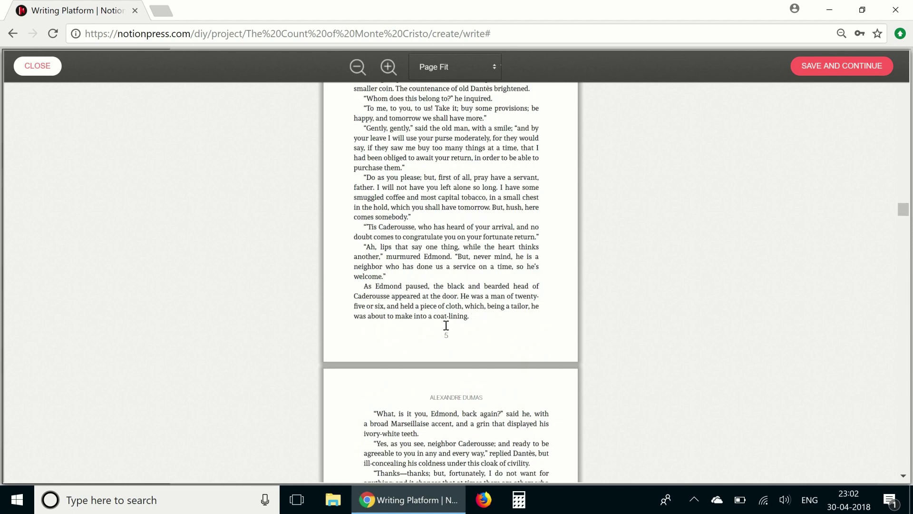